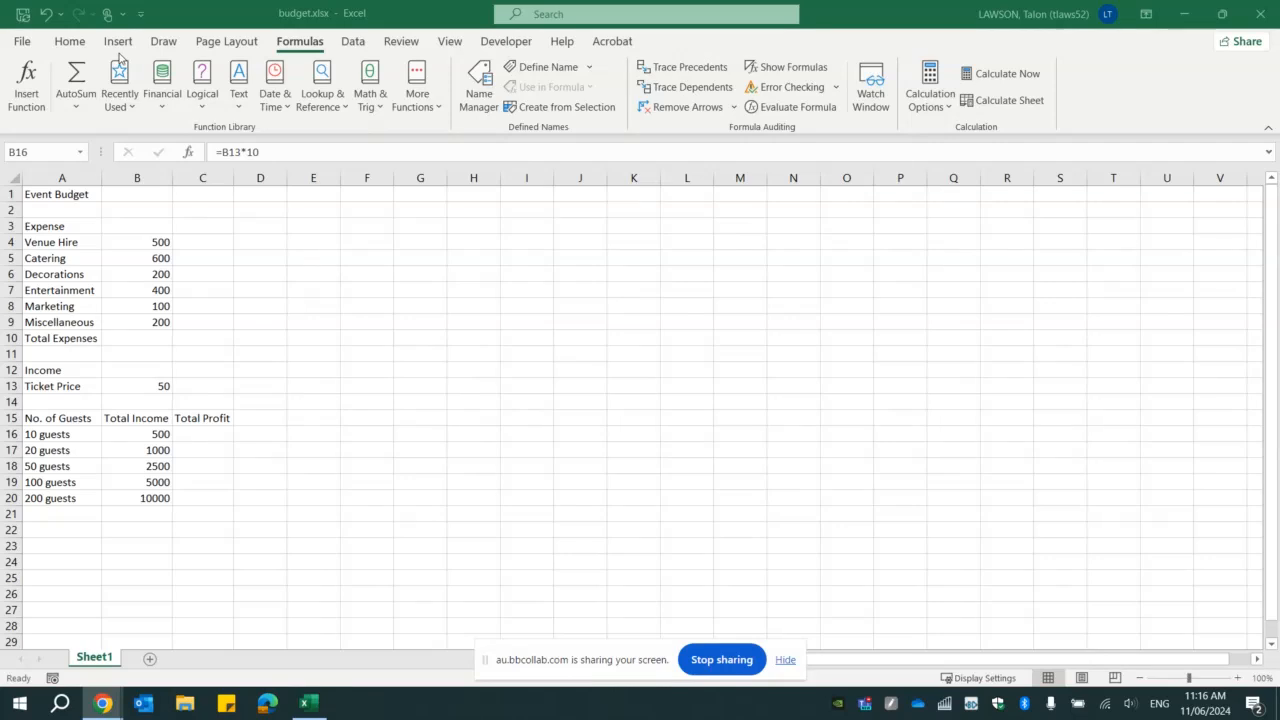
- Calculate Total Expenses in cell B10 with the addition formula =B4+B5+B6+B7+B8+B9
{"action": "left_click", "coordinate": [82, 47]}
{"action": "left_click", "coordinate": [80, 46]}
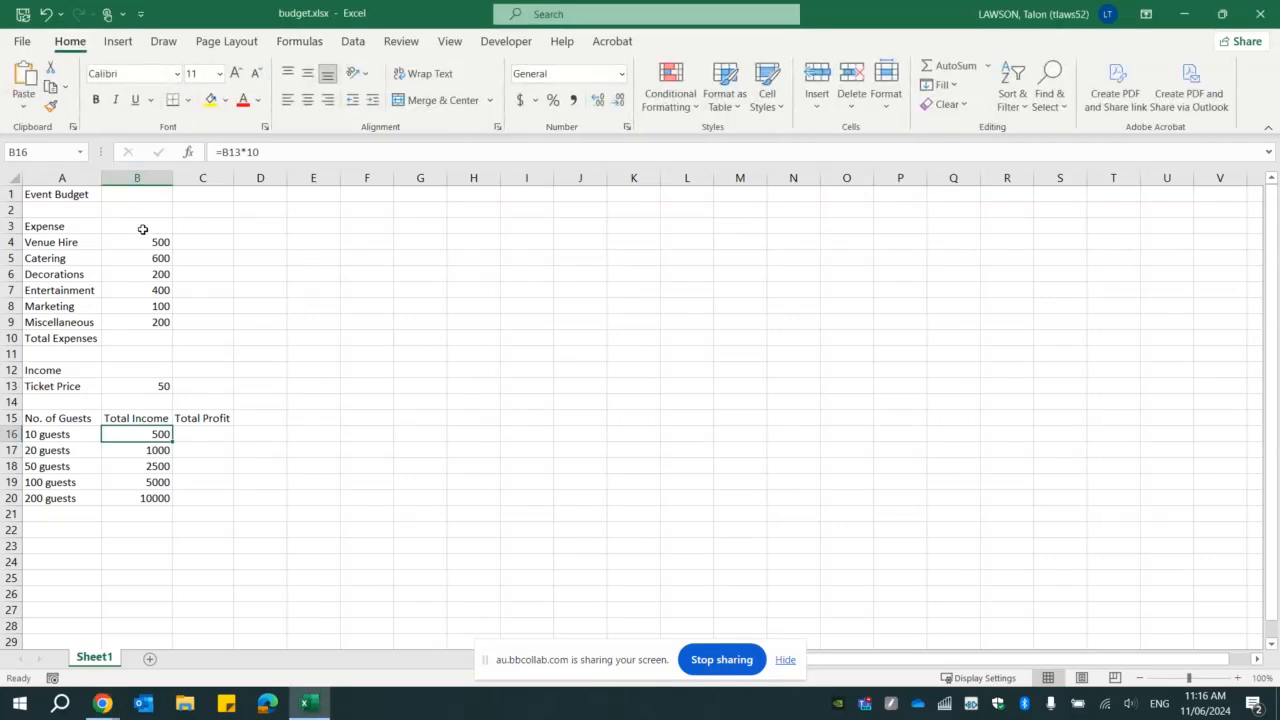
{"action": "left_click", "coordinate": [141, 341]}
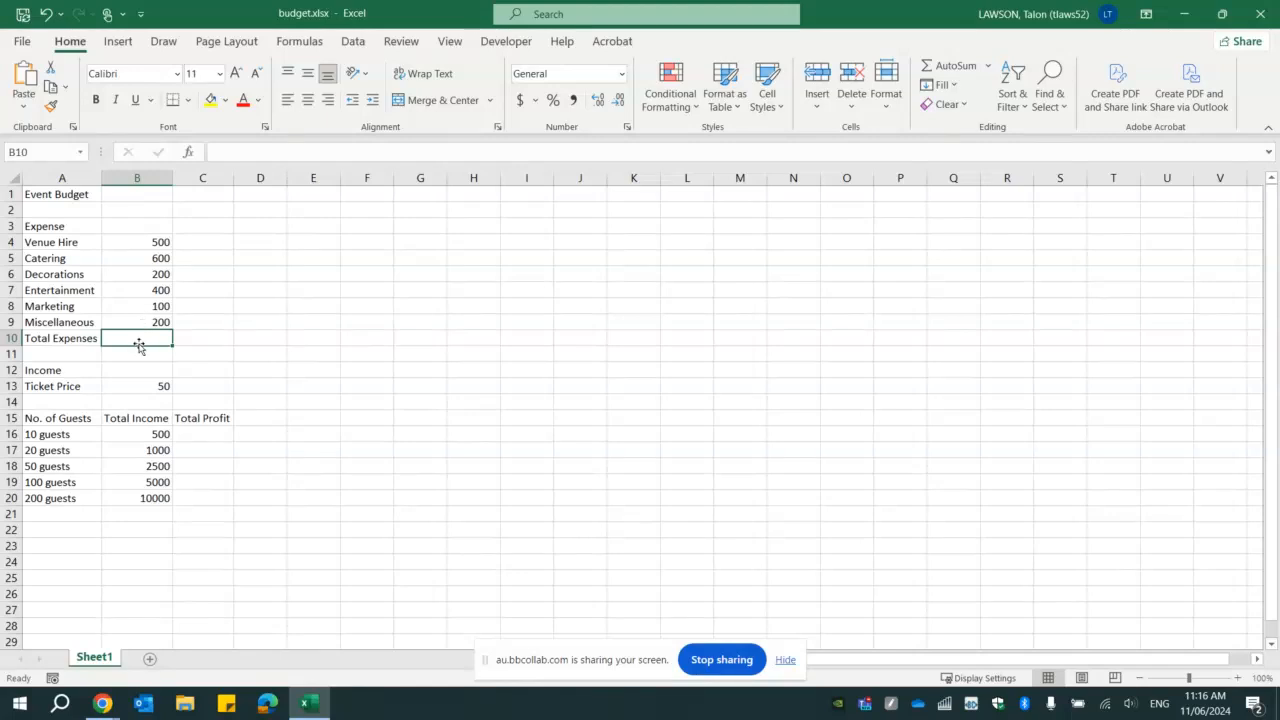
{"action": "type", "text": "="}
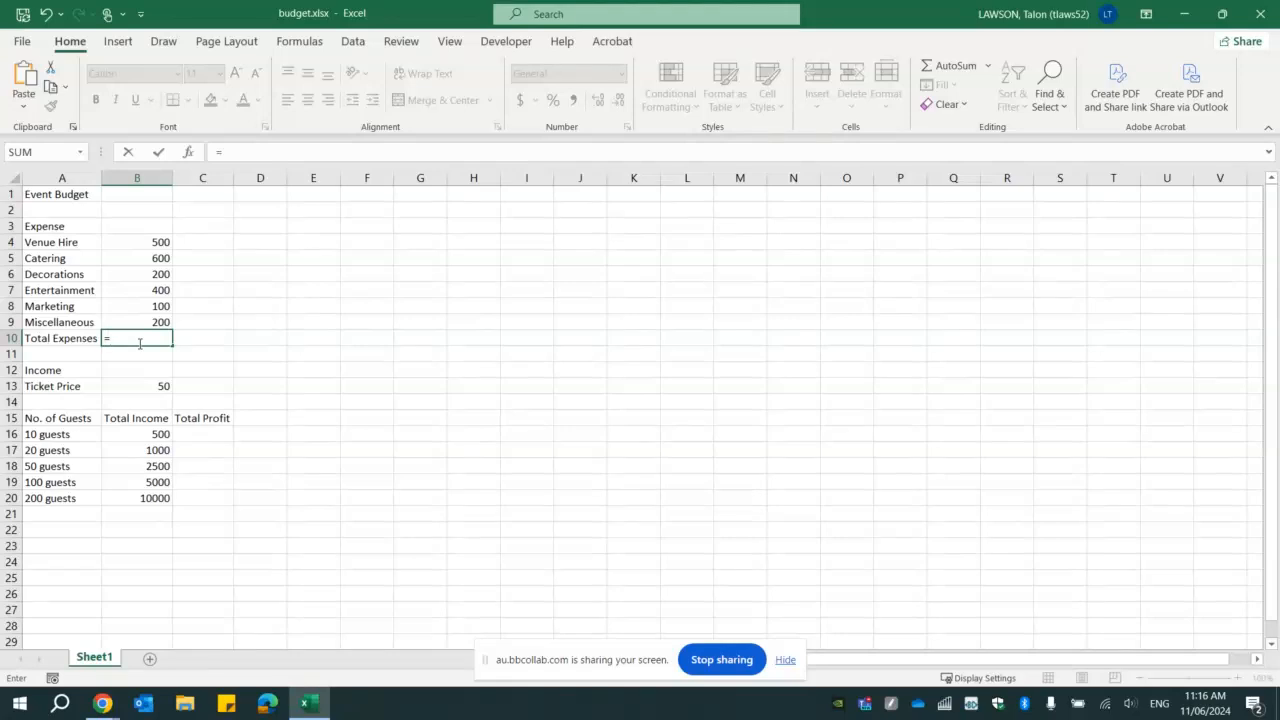
{"action": "left_click", "coordinate": [152, 245]}
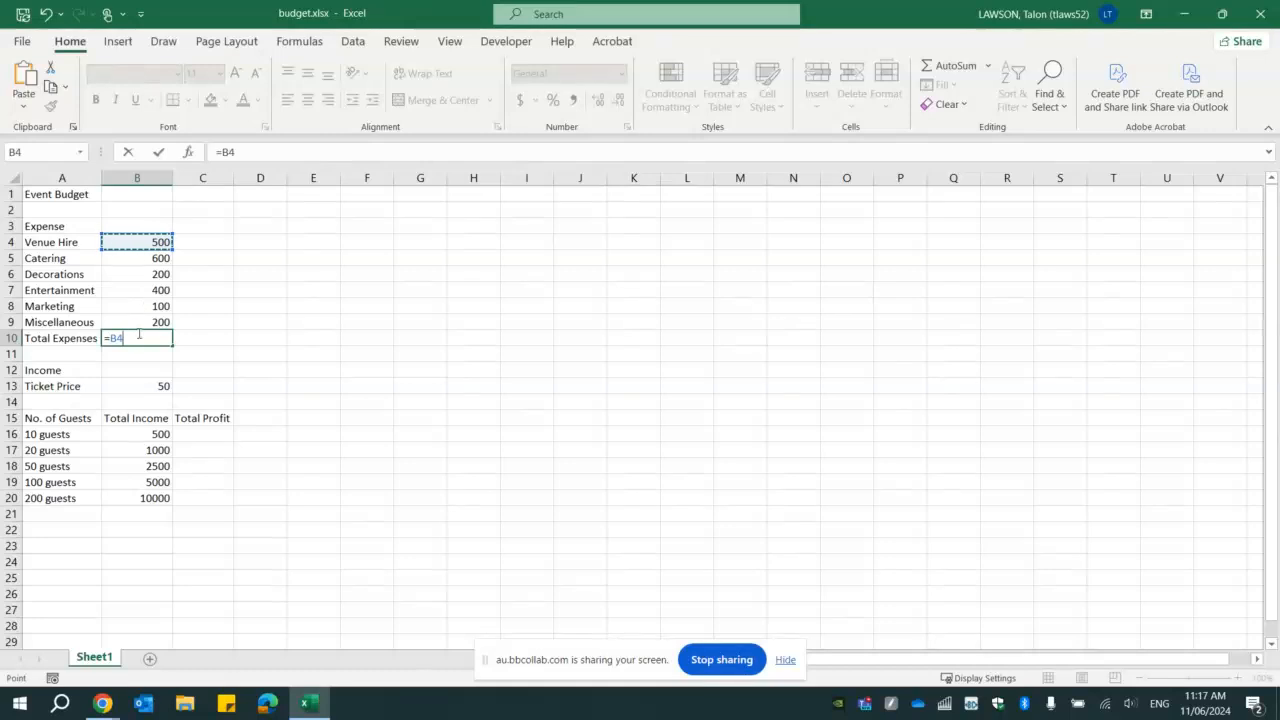
{"action": "key", "text": "Caps_Lock"}
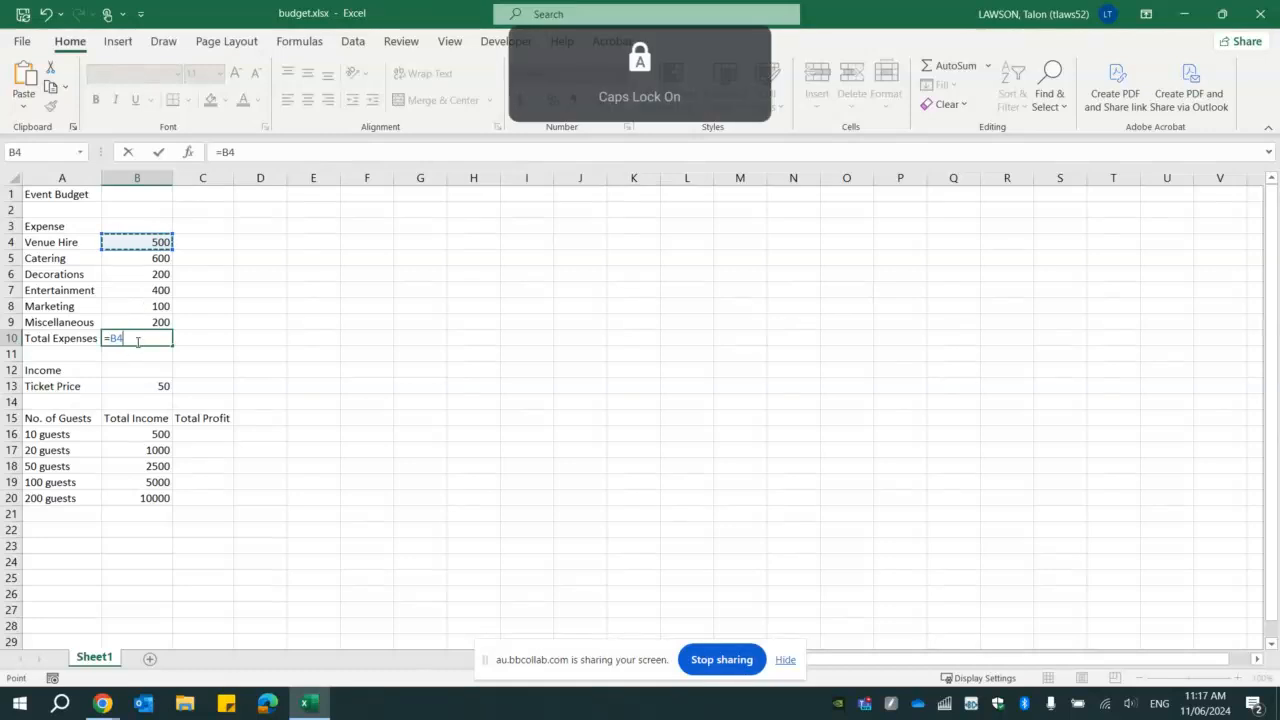
{"action": "key", "text": "Caps_Lock"}
{"action": "type", "text": "+"}
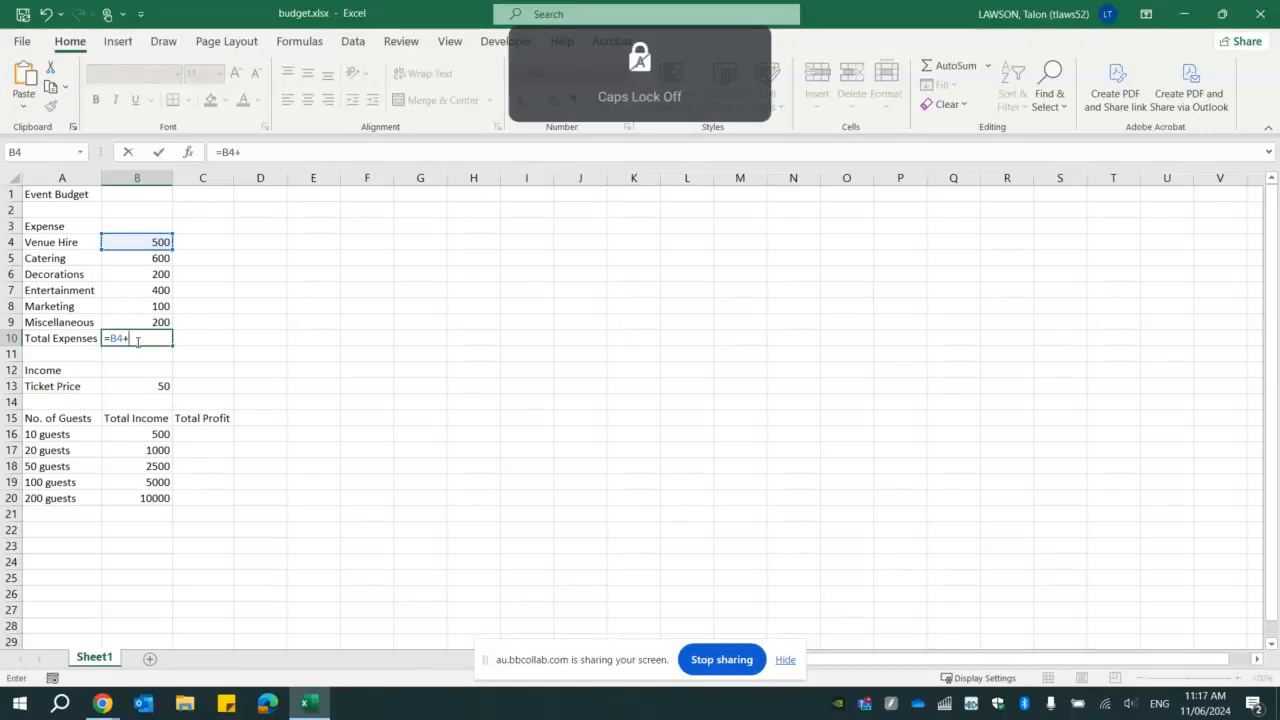
{"action": "left_click", "coordinate": [155, 258]}
{"action": "type", "text": "+b"}
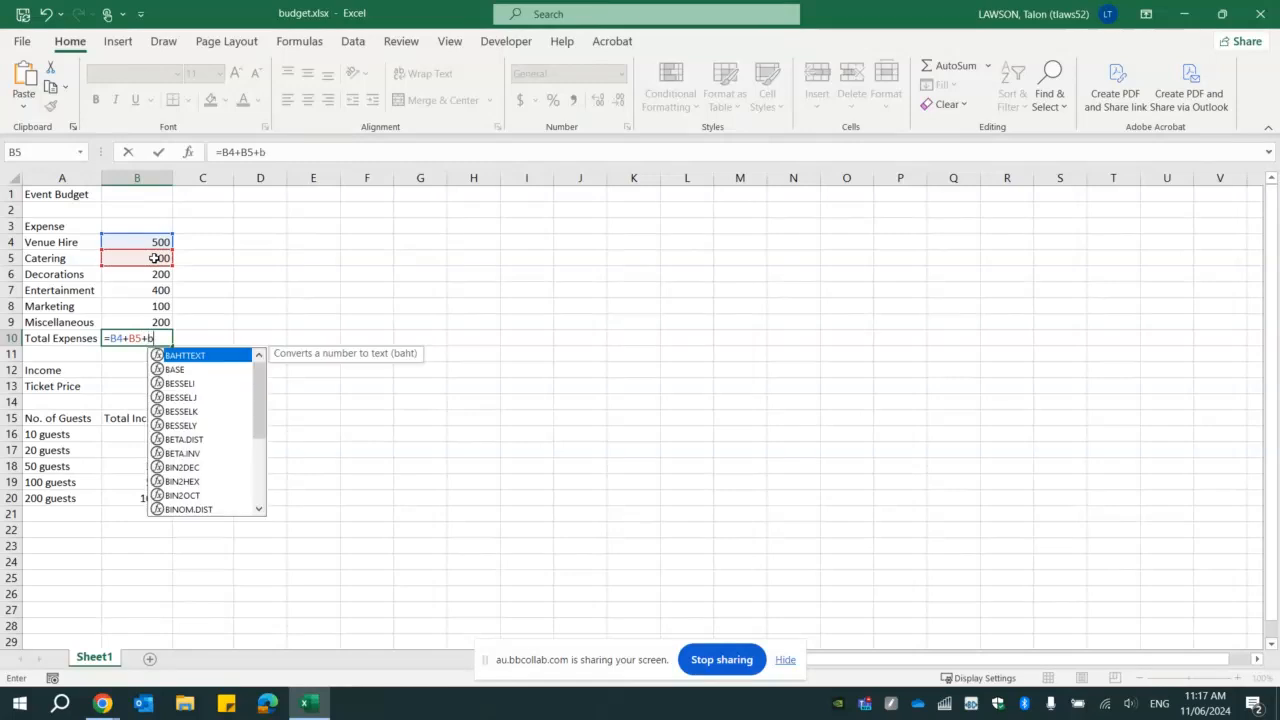
{"action": "key", "text": "BackSpace"}
{"action": "type", "text": "B6"}
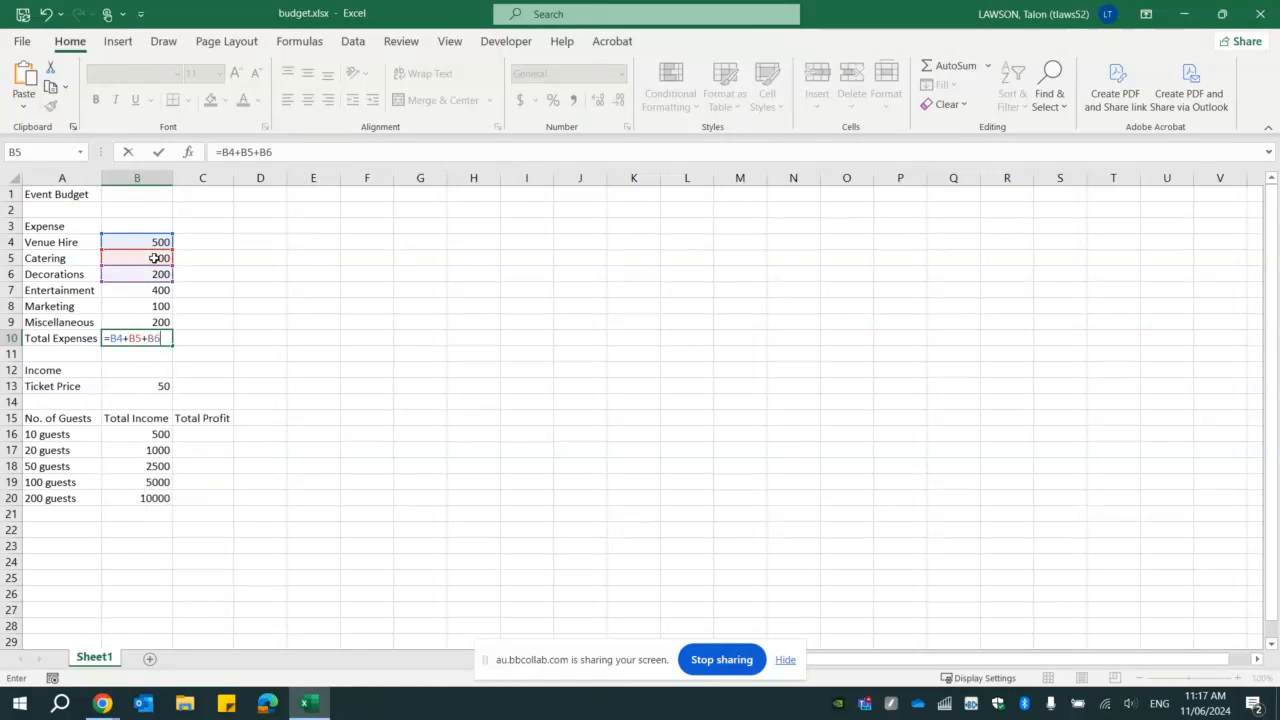
{"action": "type", "text": "+B"}
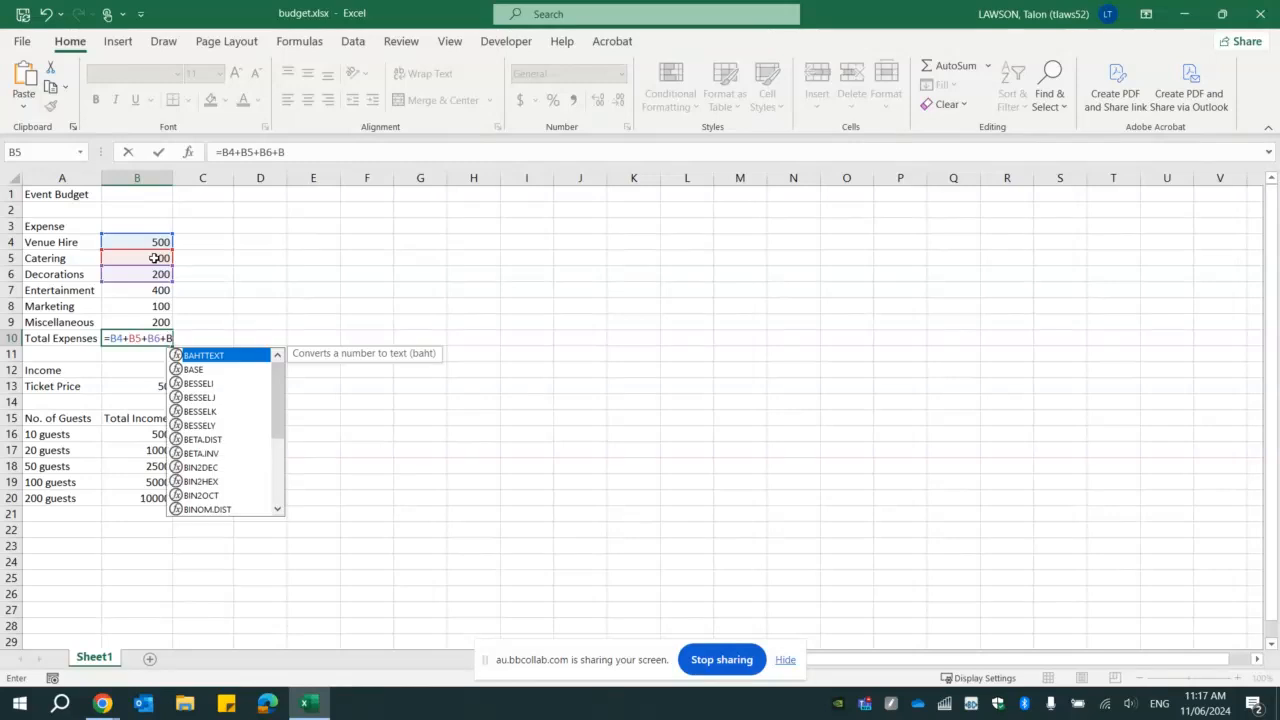
{"action": "type", "text": "7+"}
{"action": "type", "text": "B8="}
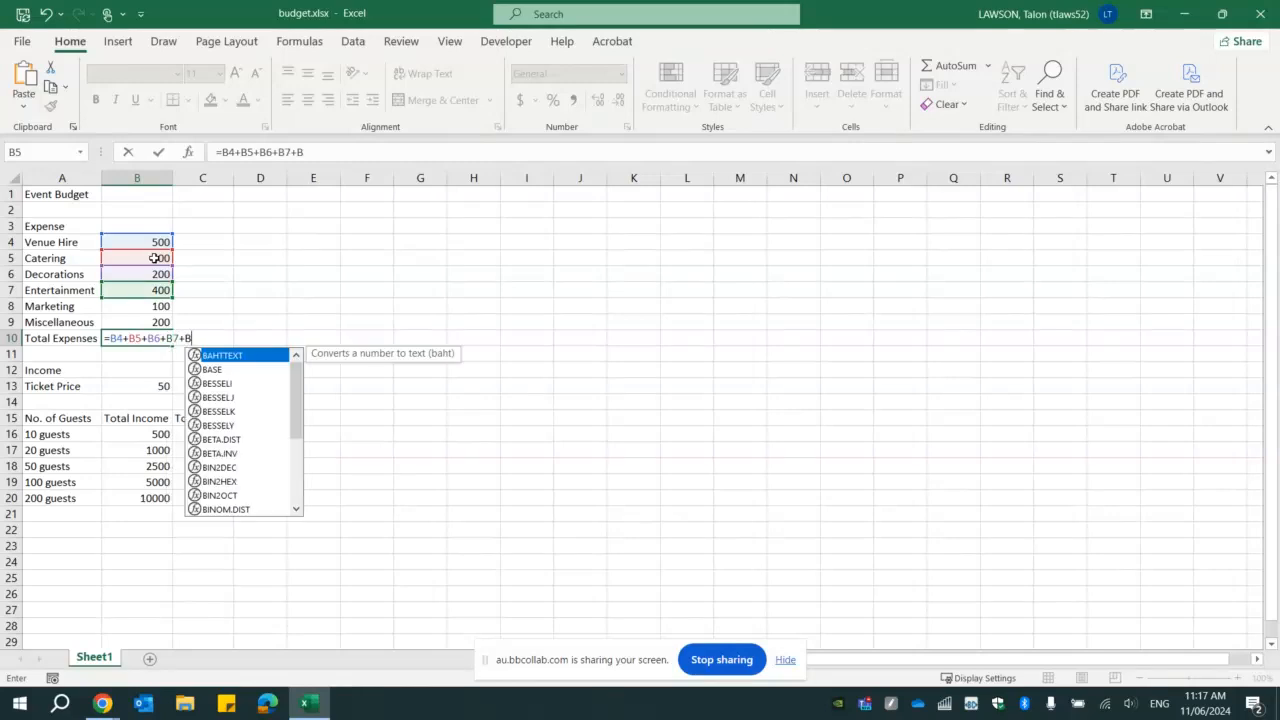
{"action": "key", "text": "Num_Lock"}
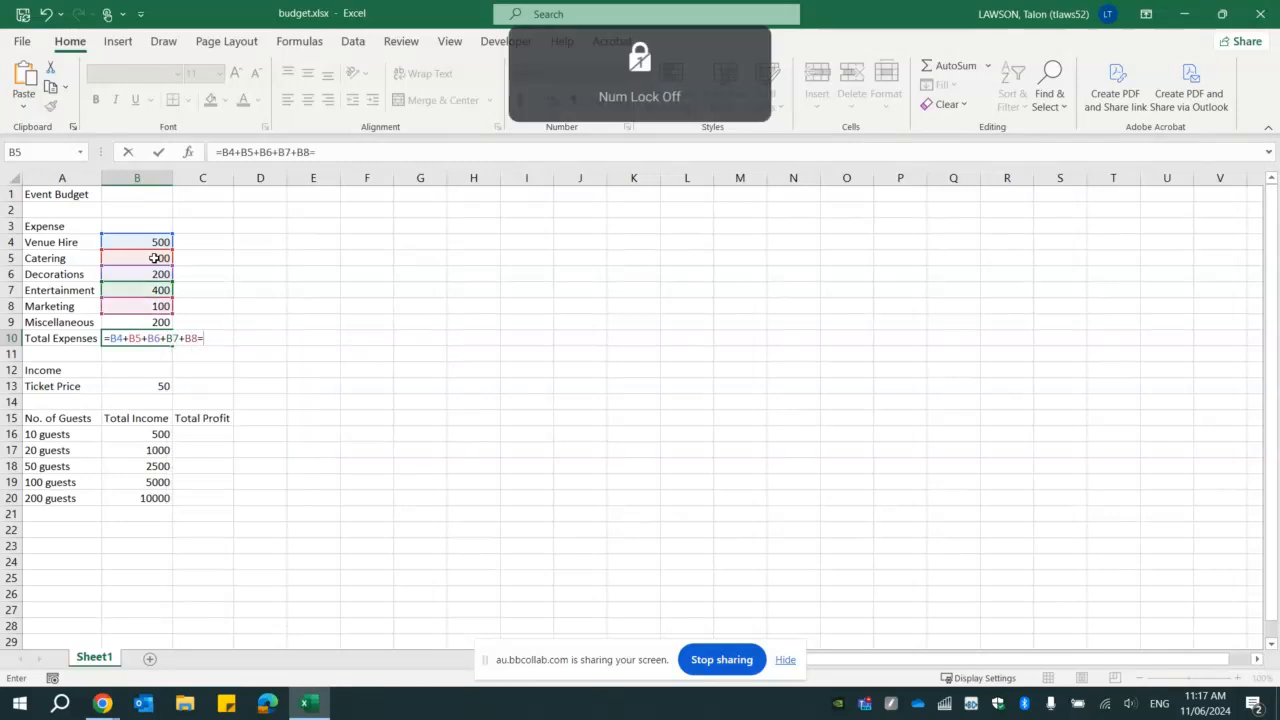
{"action": "key", "text": "BackSpace"}
{"action": "type", "text": "+B"}
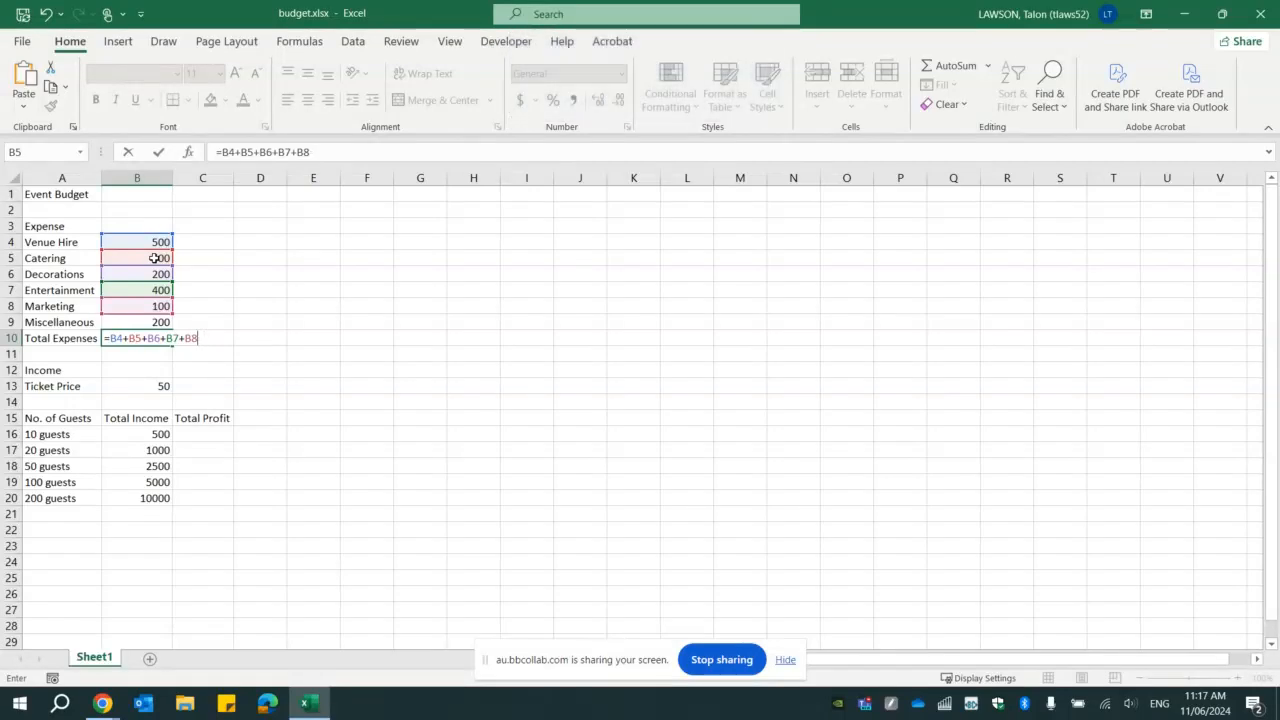
{"action": "type", "text": "9"}
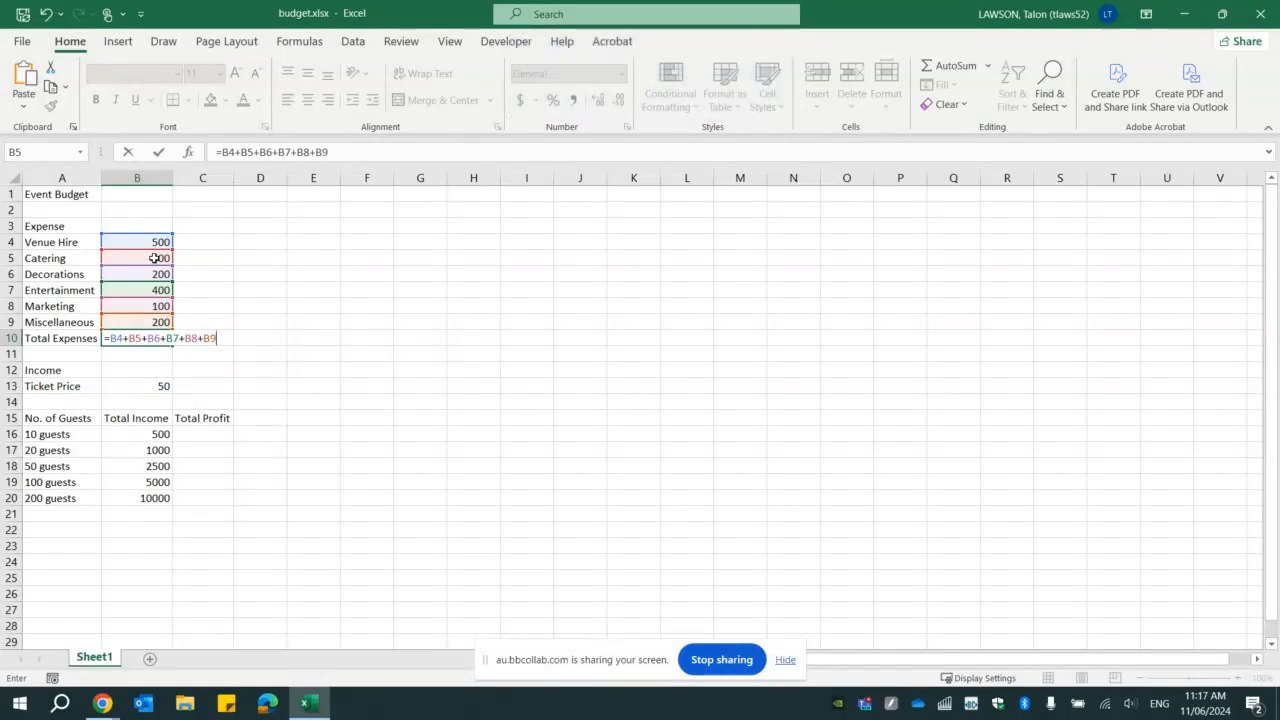
{"action": "key", "text": "Num_Lock"}
{"action": "key", "text": "Return"}
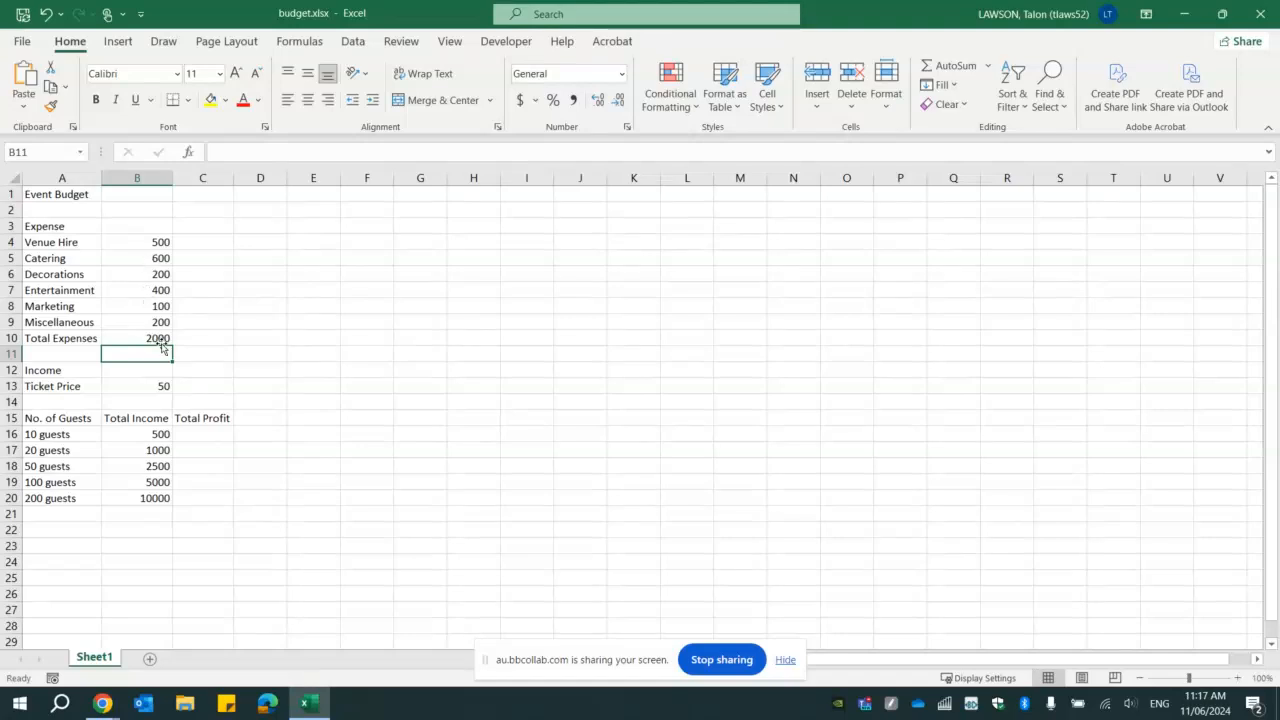
- Replace the addition formula in the Total Expenses cell B10 with =SUM(B4:B9)
{"action": "left_click", "coordinate": [156, 339]}
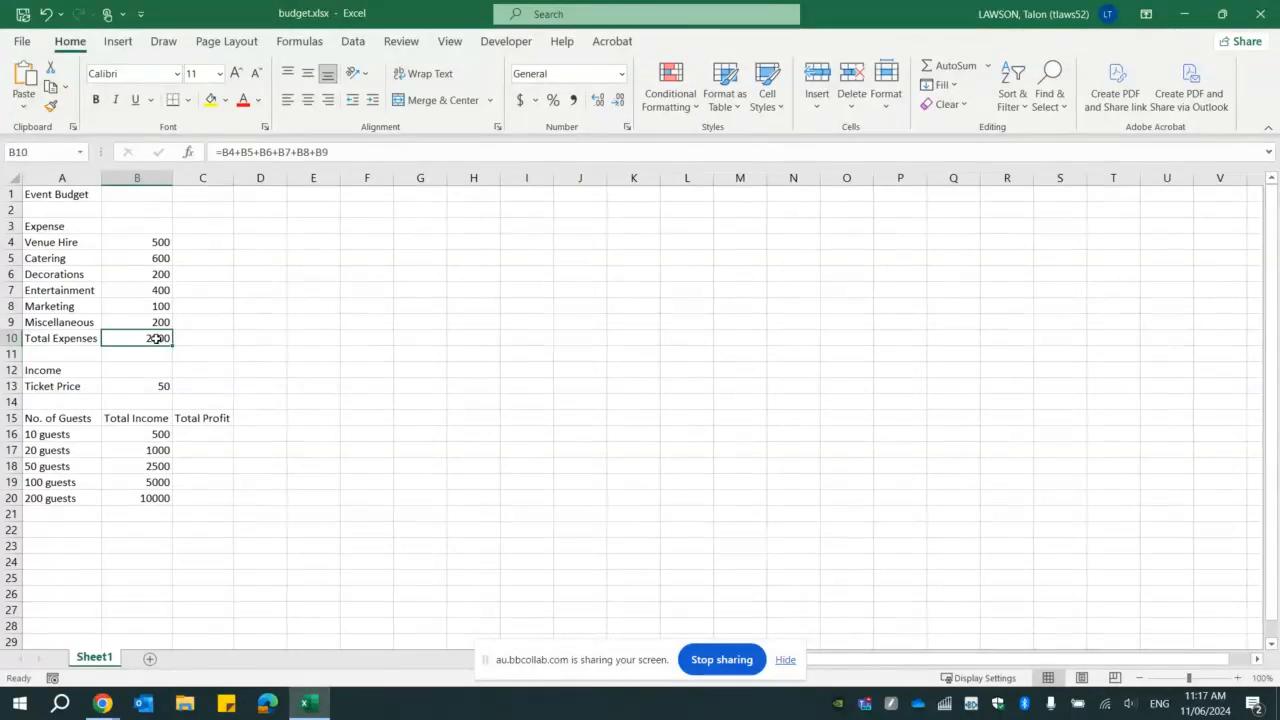
{"action": "left_click_drag", "start_coordinate": [216, 152], "coordinate": [330, 152]}
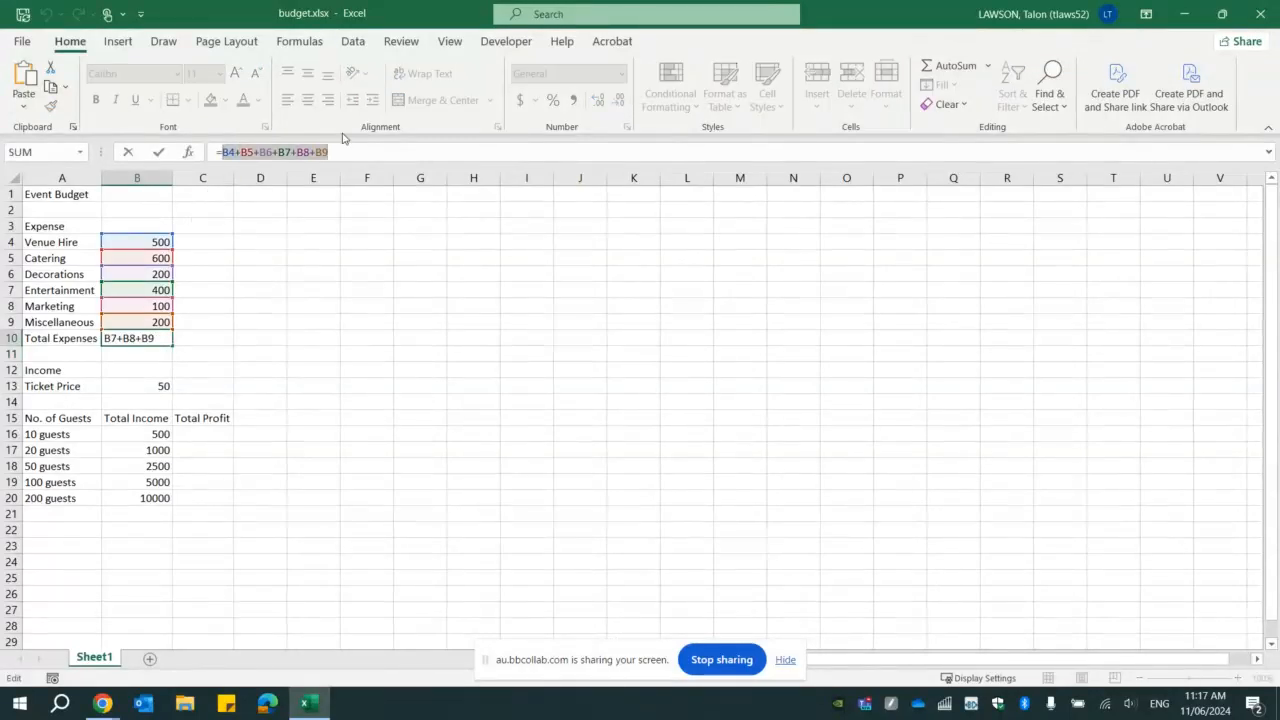
{"action": "type", "text": "="}
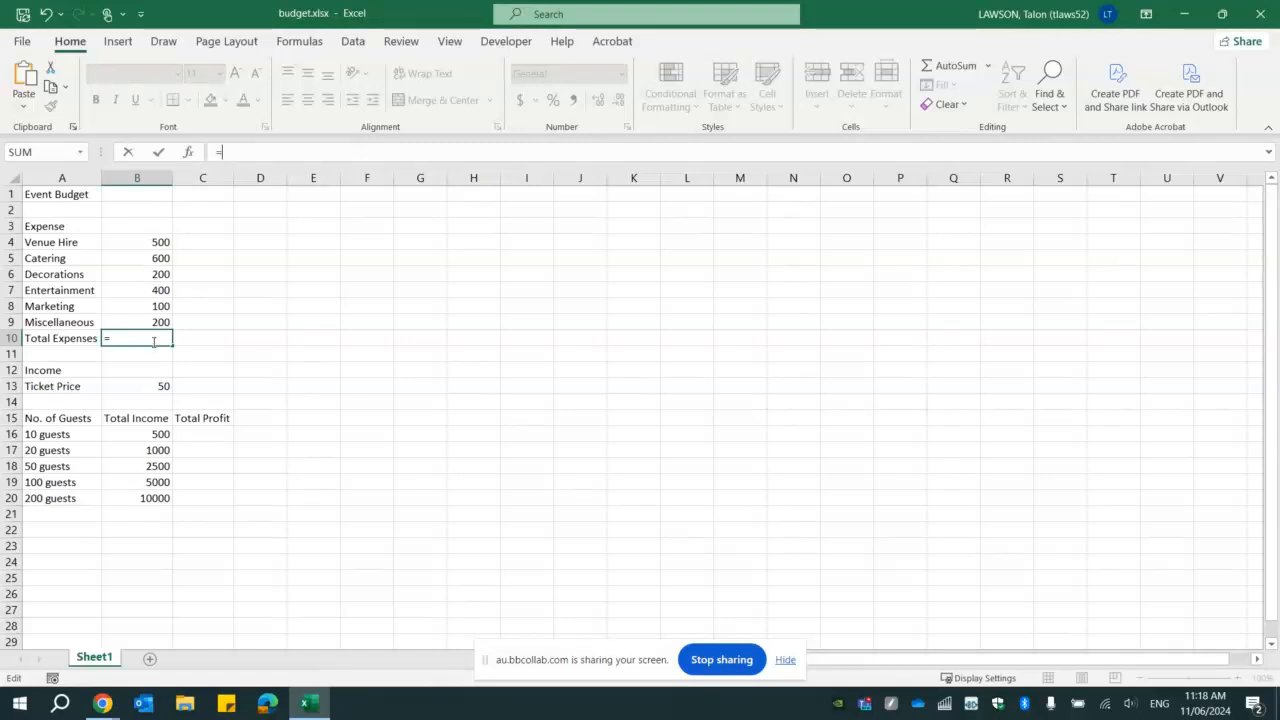
{"action": "type", "text": "SU"}
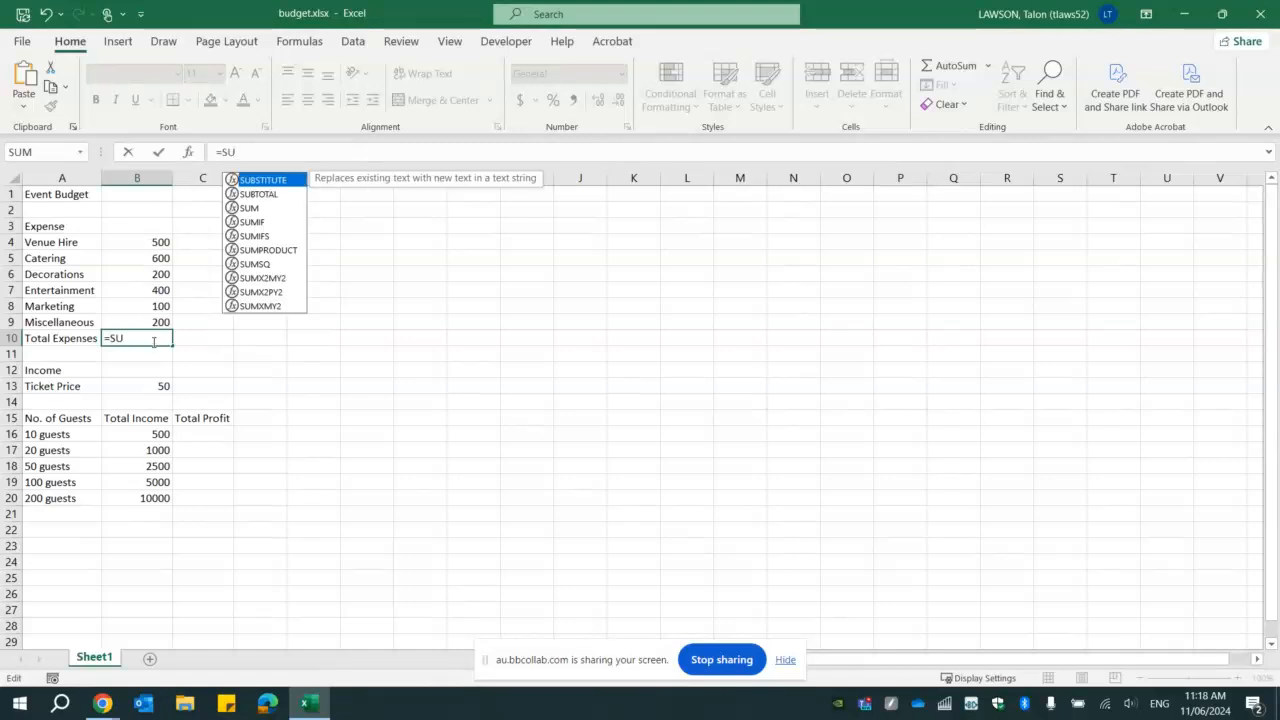
{"action": "type", "text": "M"}
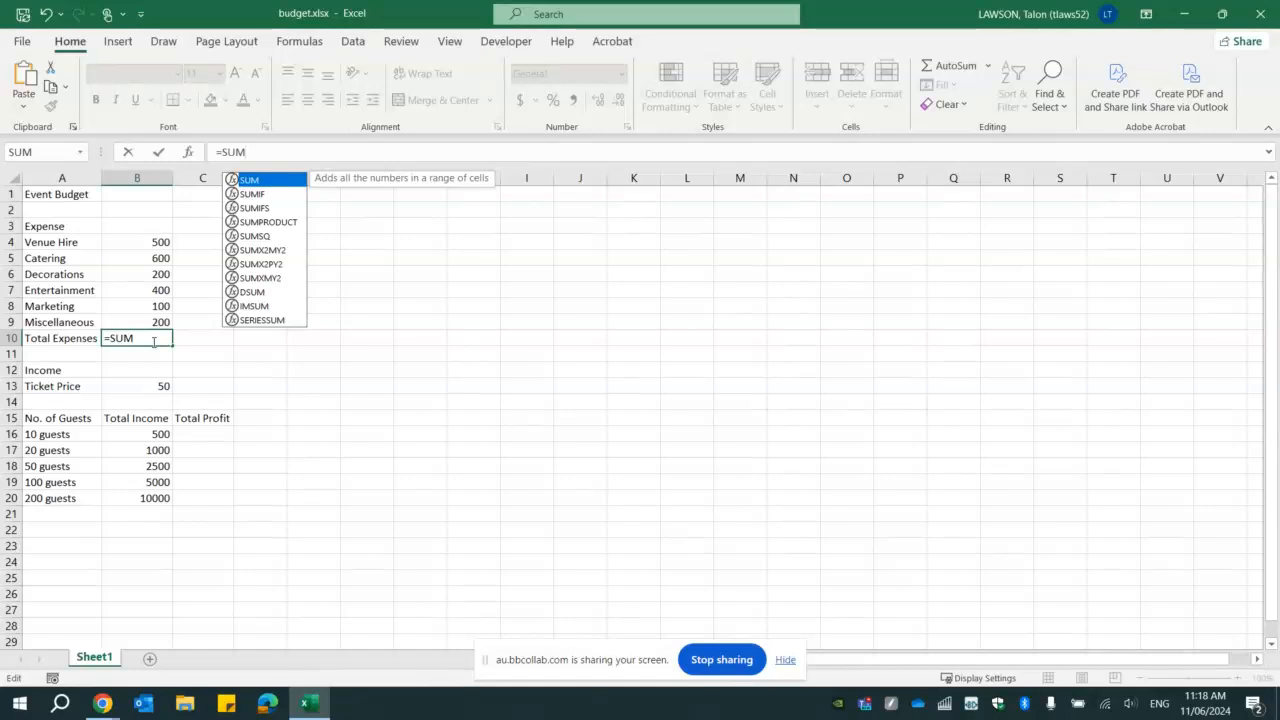
{"action": "type", "text": "("}
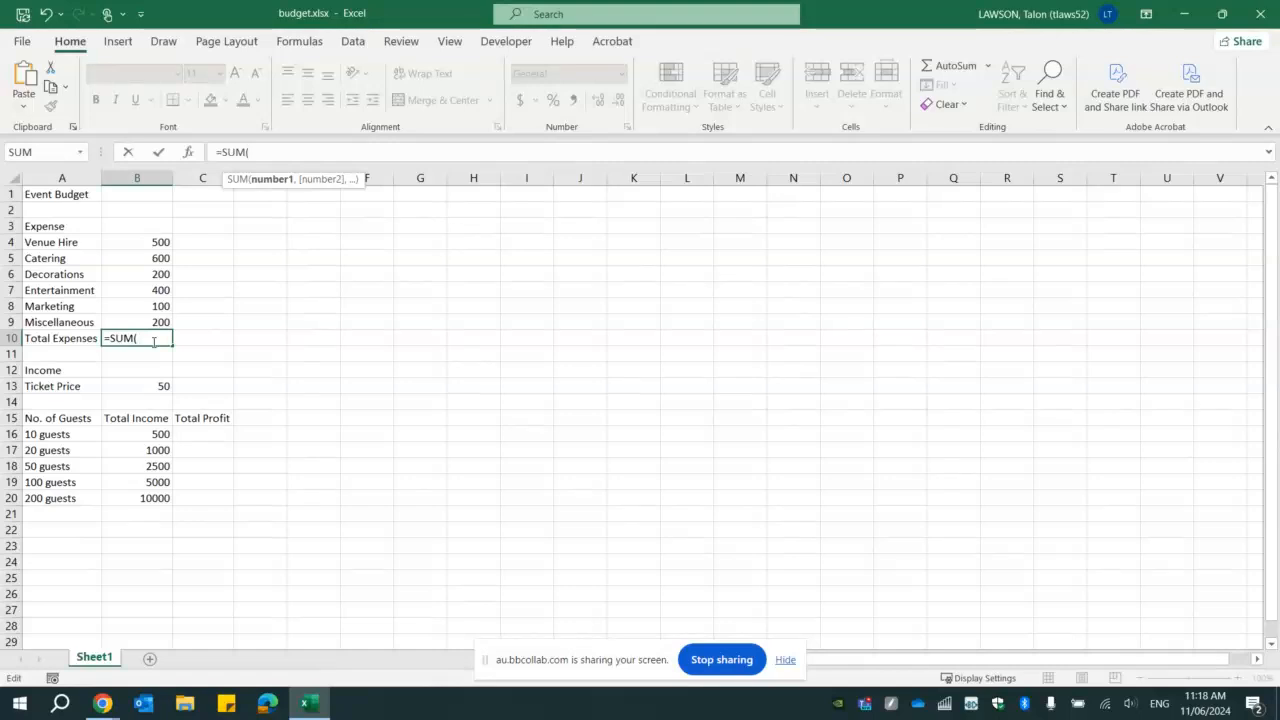
{"action": "type", "text": "B4,"}
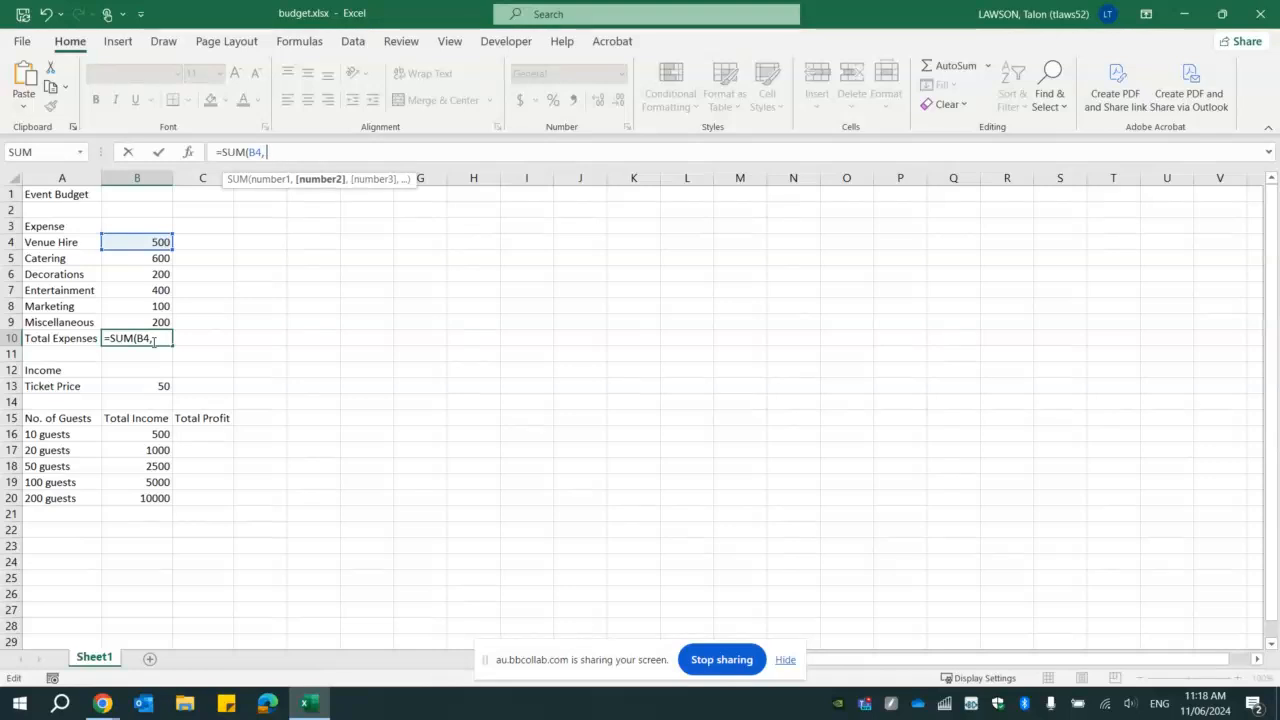
{"action": "type", "text": " B5"}
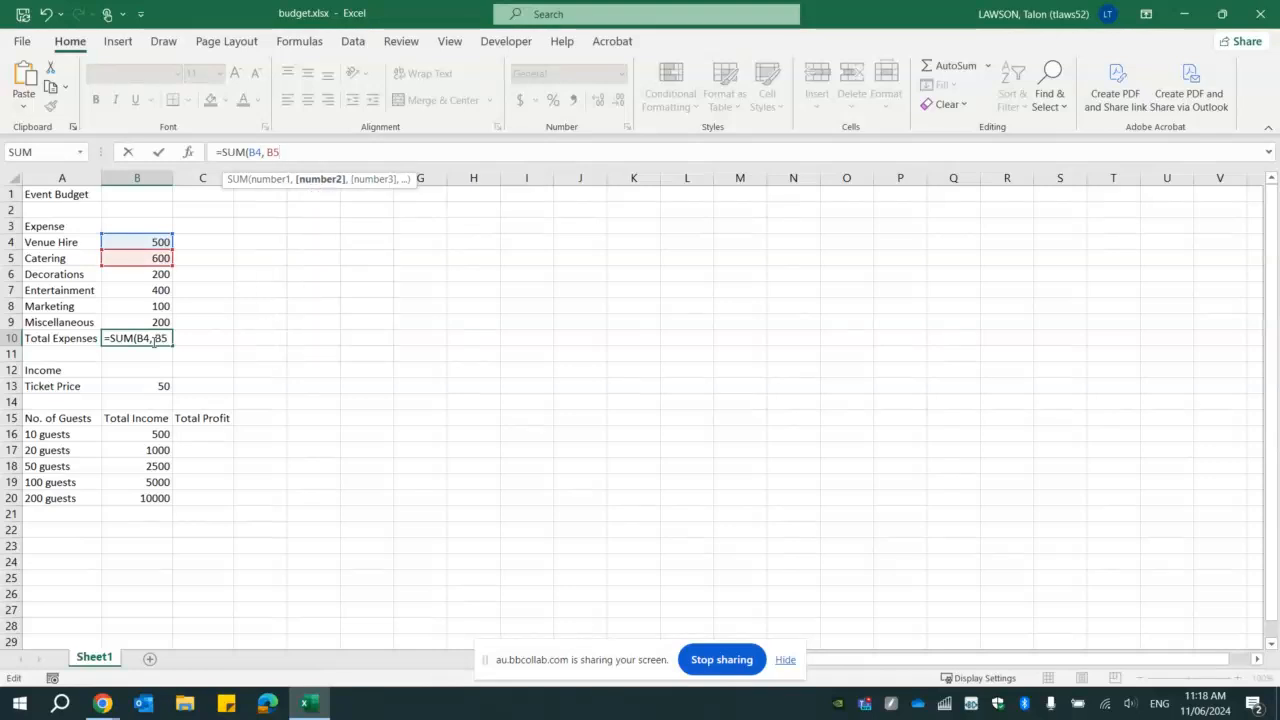
{"action": "key", "text": "BackSpace"}
{"action": "key", "text": "BackSpace"}
{"action": "key", "text": "BackSpace"}
{"action": "key", "text": "BackSpace"}
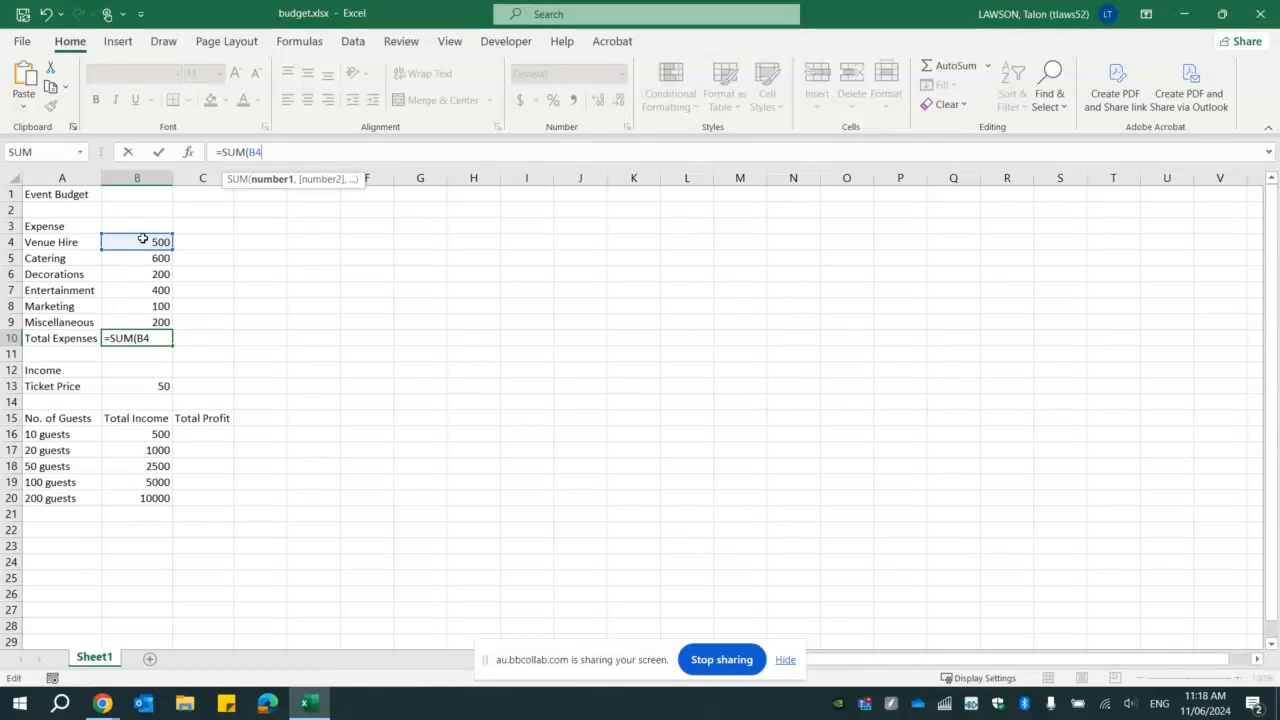
{"action": "left_click", "coordinate": [164, 340]}
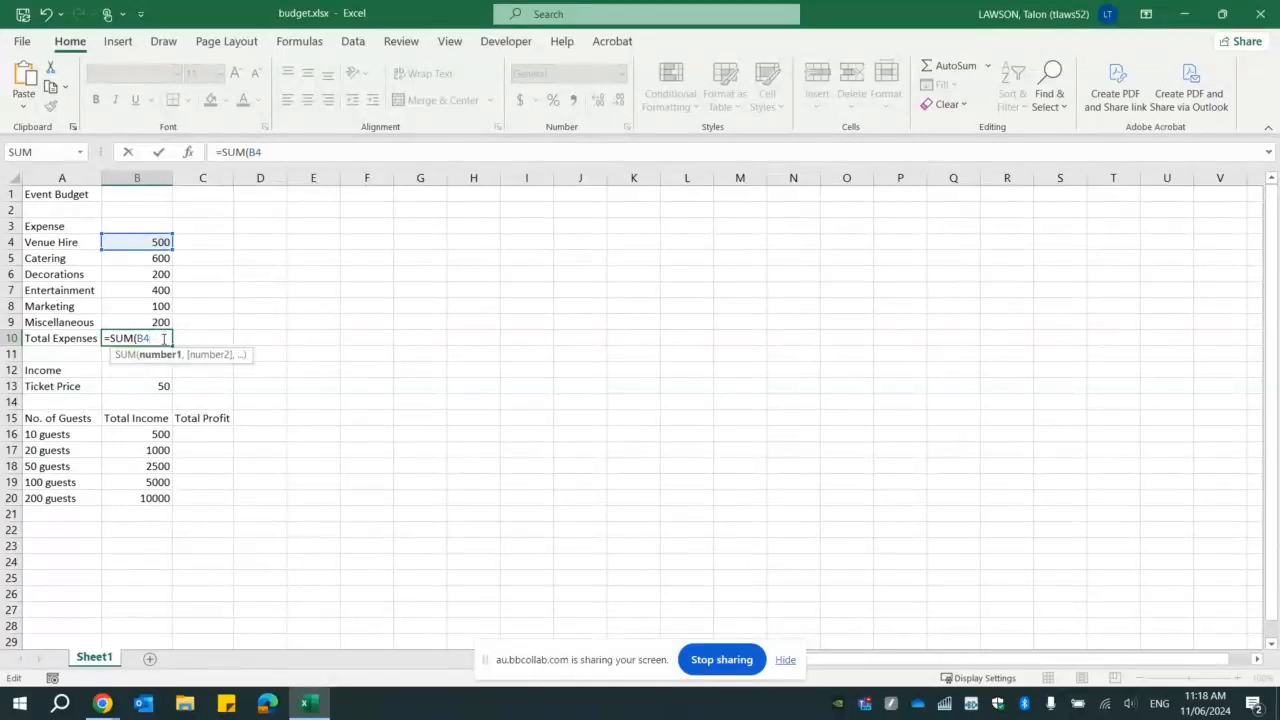
{"action": "type", "text": ":B9"}
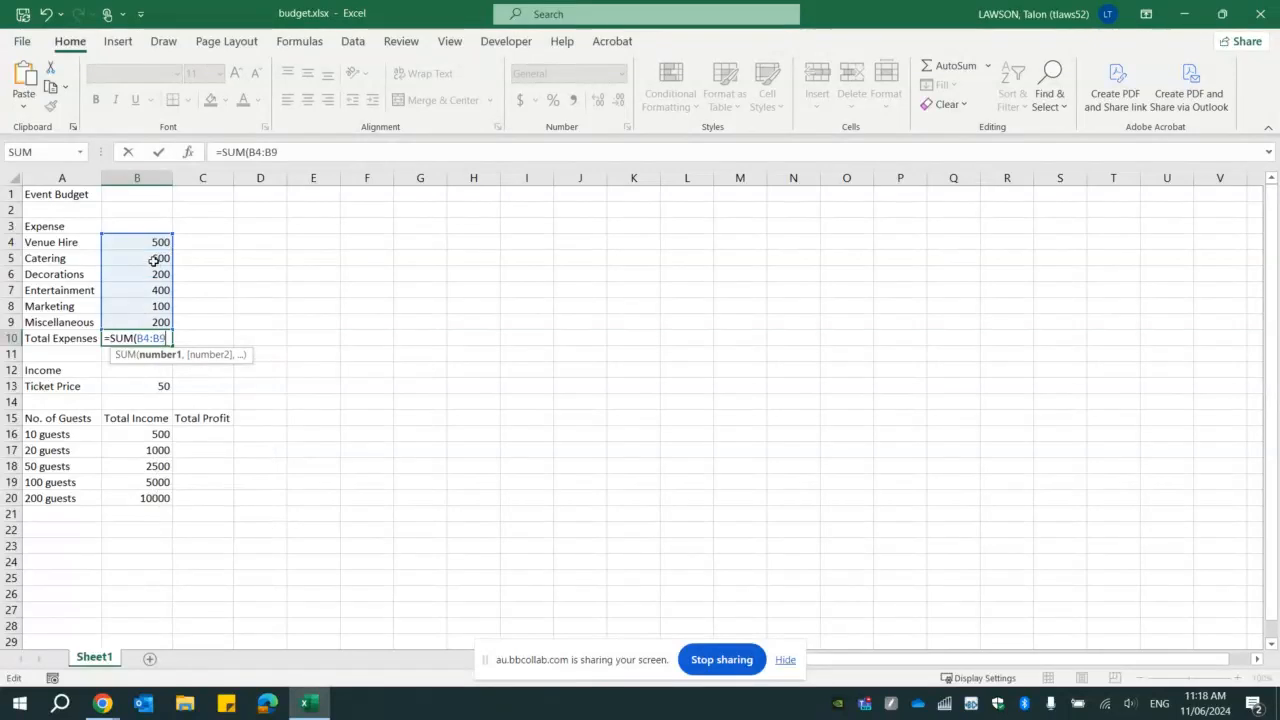
{"action": "type", "text": ")"}
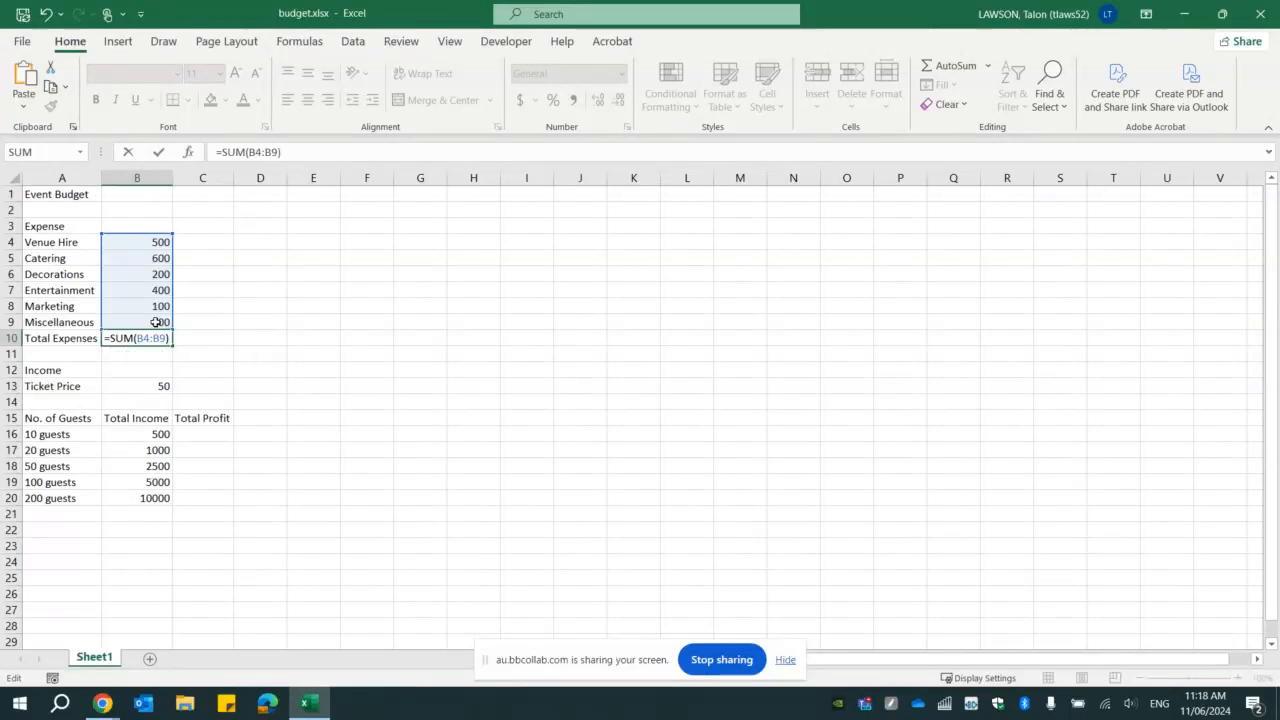
{"action": "key", "text": "Return"}
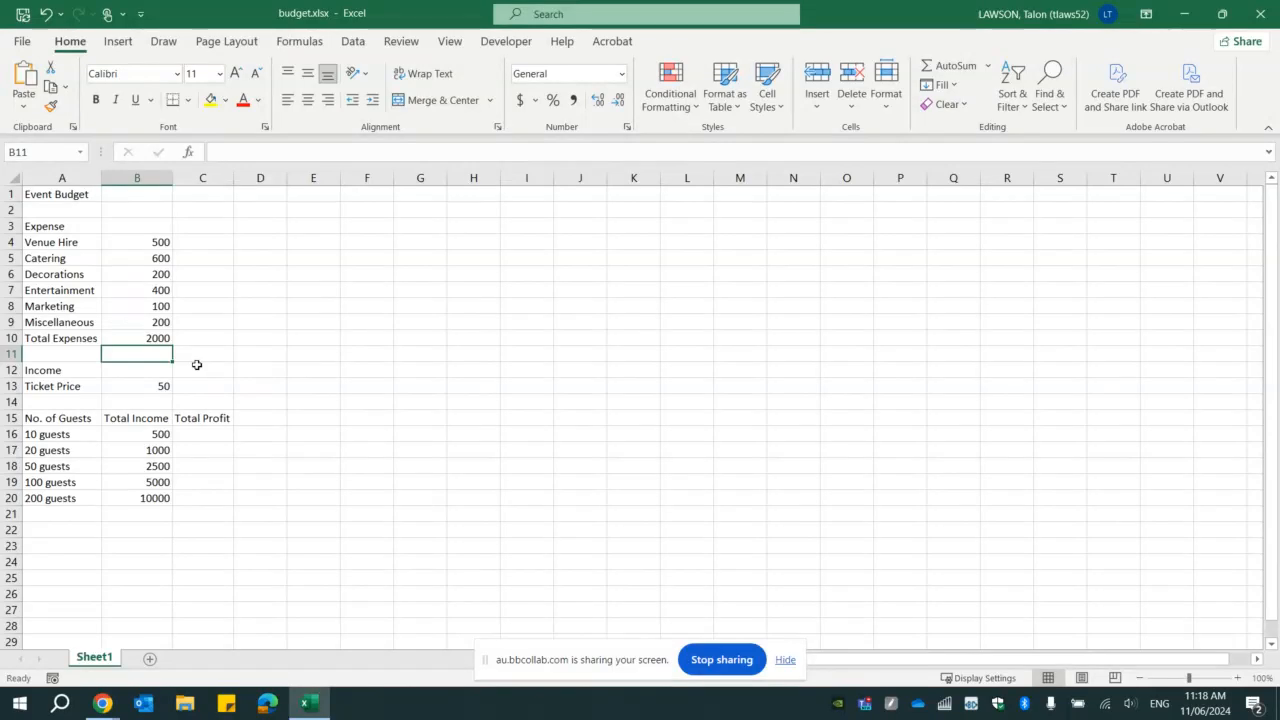
- Delete the SUM formula from the Total Expenses cell B10, leaving the cell empty
{"action": "left_click", "coordinate": [140, 338]}
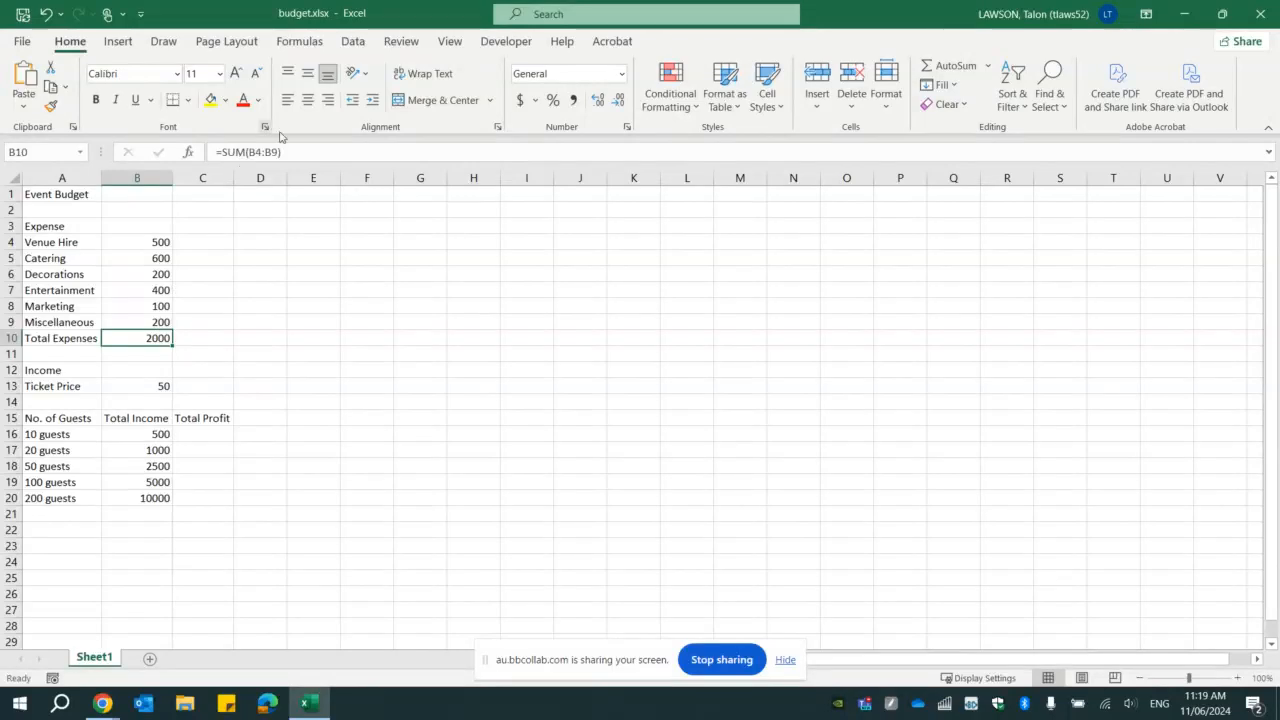
{"action": "left_click", "coordinate": [307, 155]}
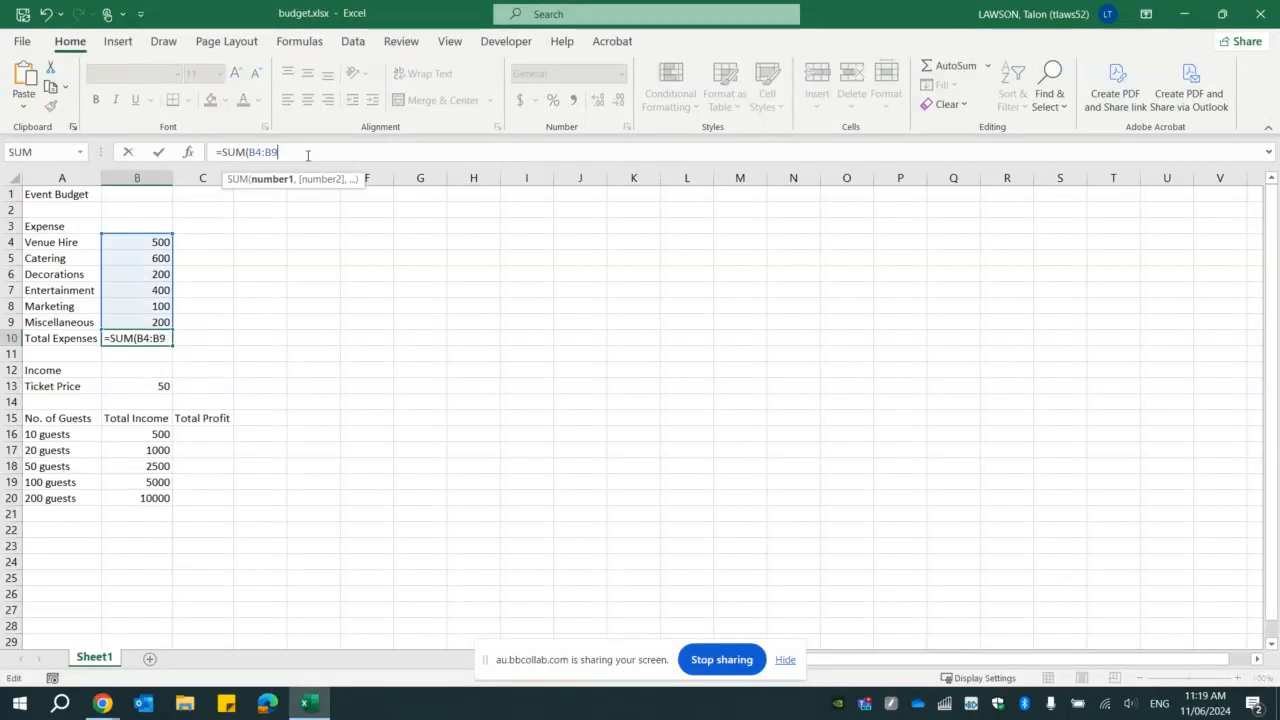
{"action": "key", "text": "BackSpace"}
{"action": "key", "text": "BackSpace"}
{"action": "key", "text": "BackSpace"}
{"action": "key", "text": "BackSpace"}
{"action": "key", "text": "BackSpace"}
{"action": "key", "text": "BackSpace"}
{"action": "key", "text": "BackSpace"}
{"action": "key", "text": "BackSpace"}
{"action": "key", "text": "BackSpace"}
{"action": "key", "text": "BackSpace"}
{"action": "key", "text": "BackSpace"}
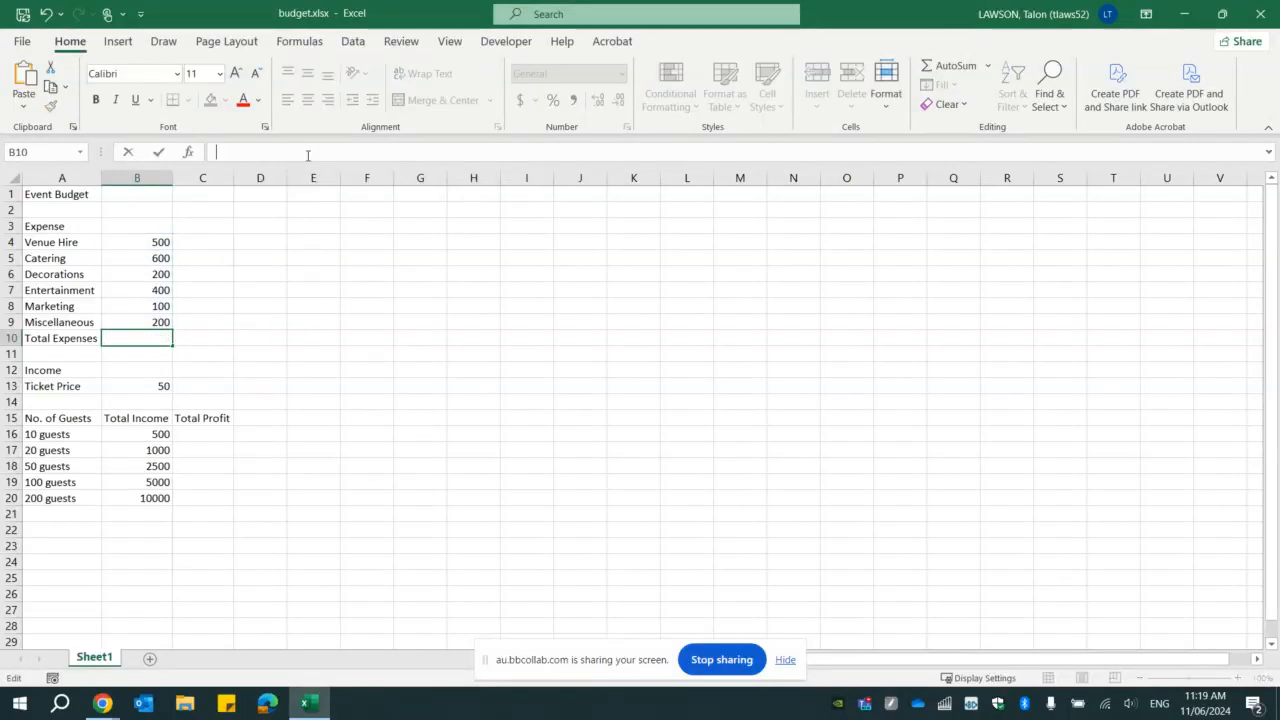
{"action": "left_click", "coordinate": [141, 360]}
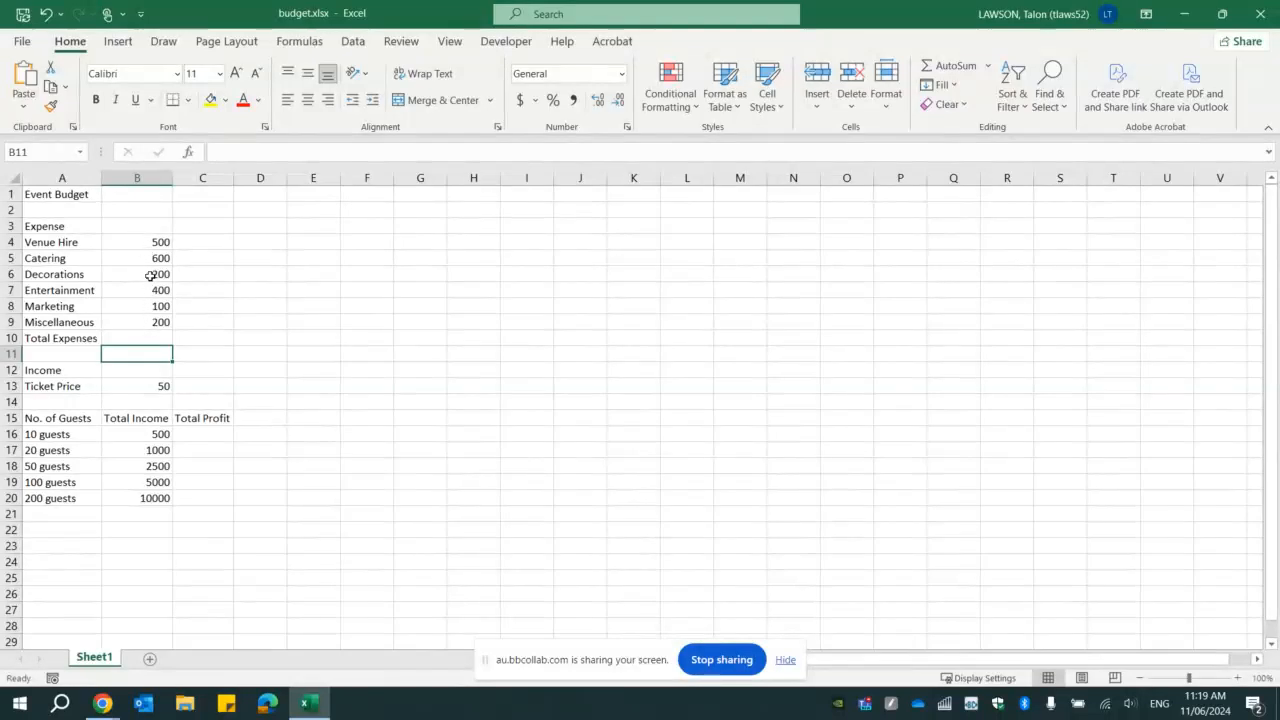
- Total the expenses in cell B10 with AutoSum over the range B4:B9
{"action": "left_click", "coordinate": [157, 335]}
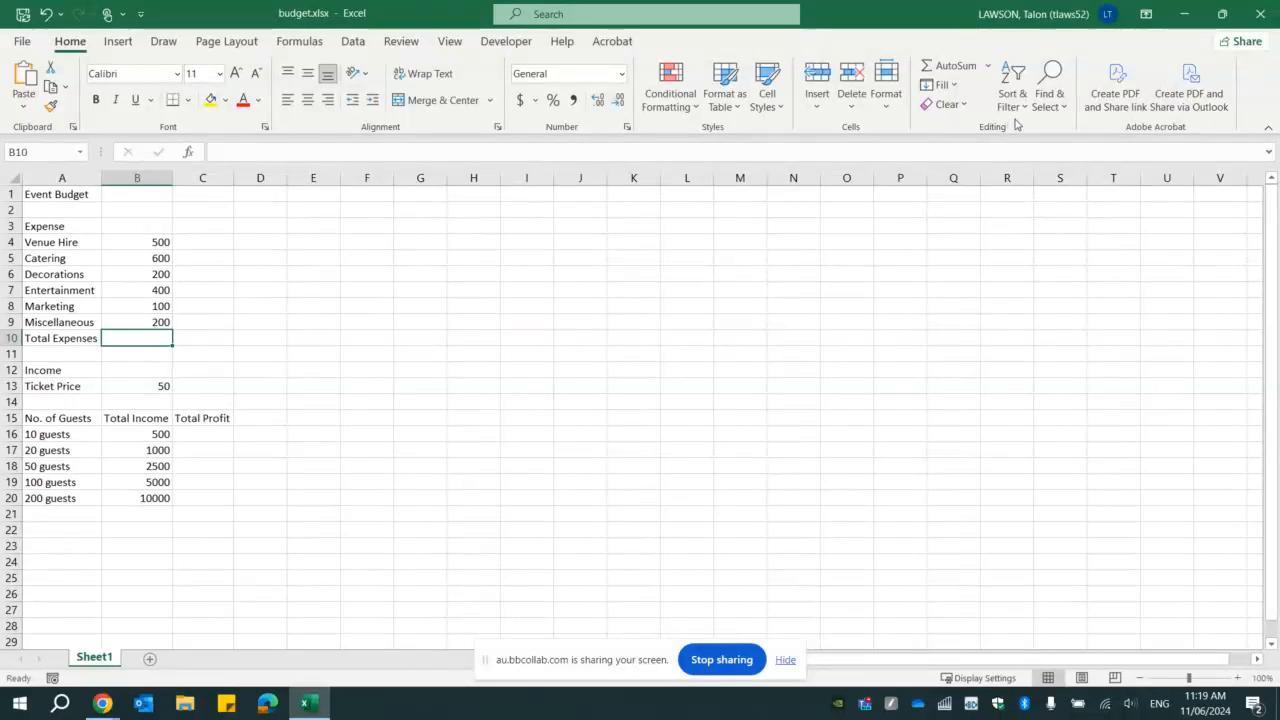
{"action": "left_click", "coordinate": [940, 71]}
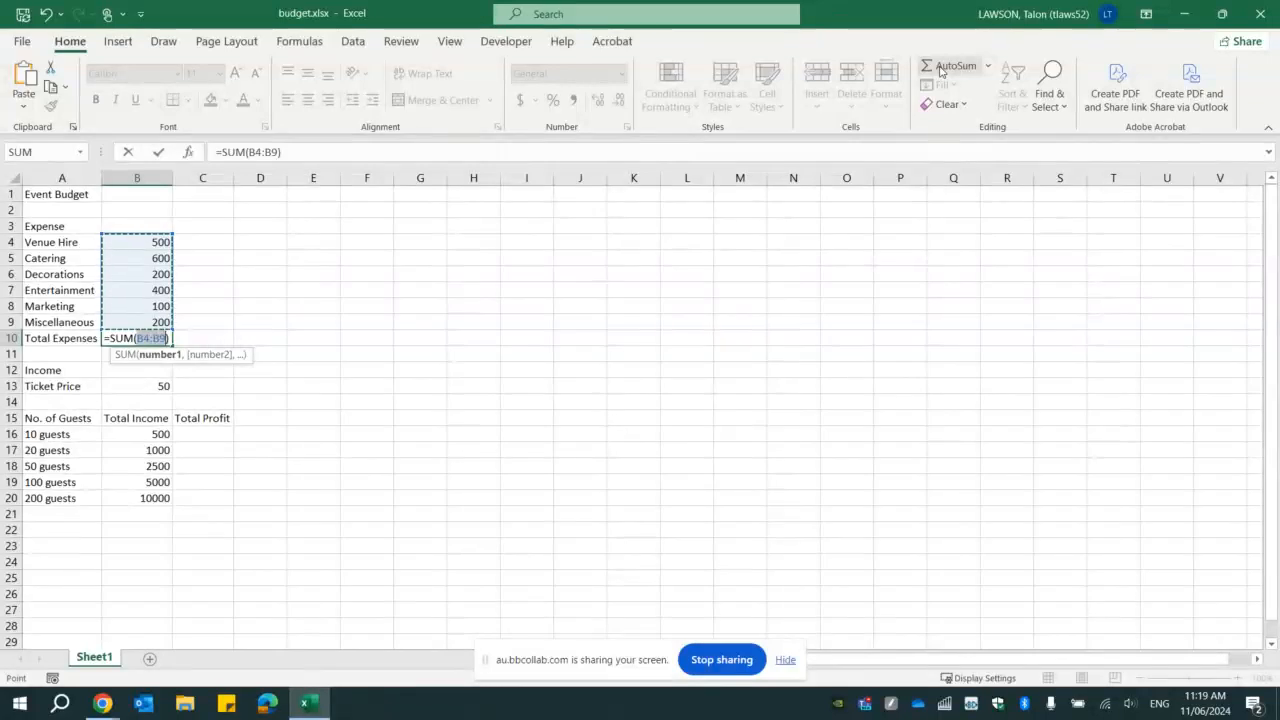
{"action": "key", "text": "Return"}
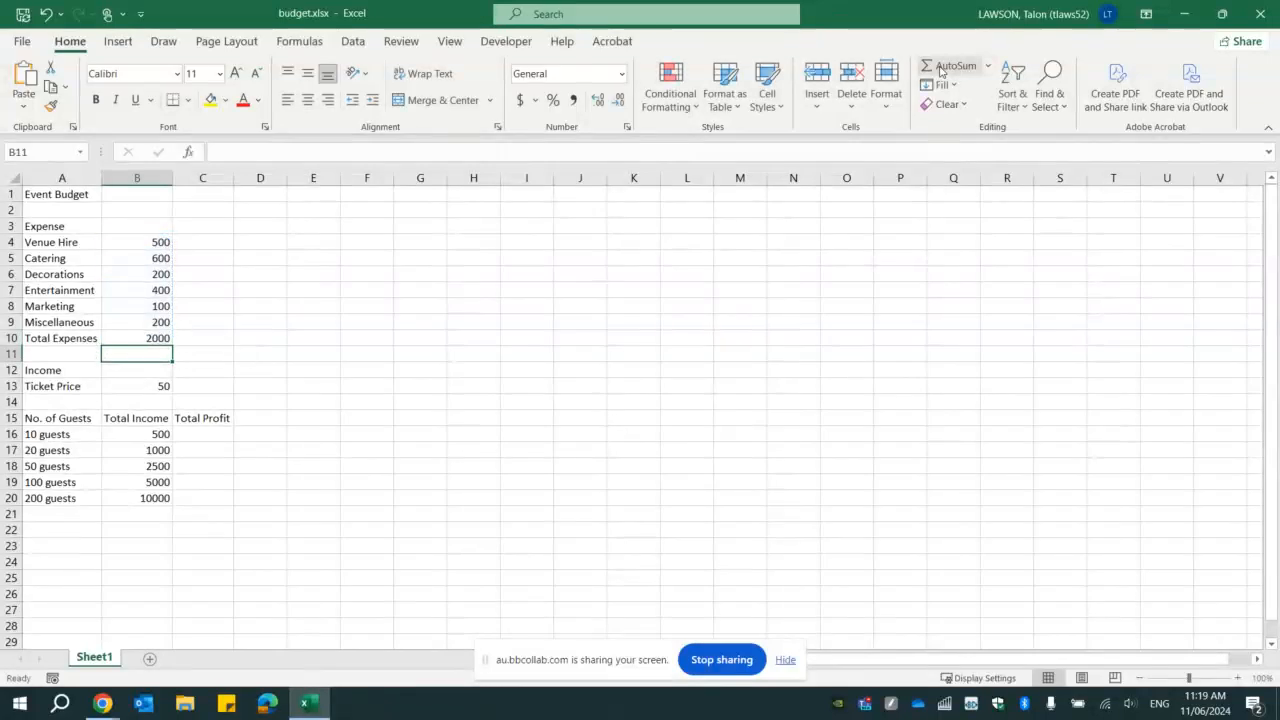